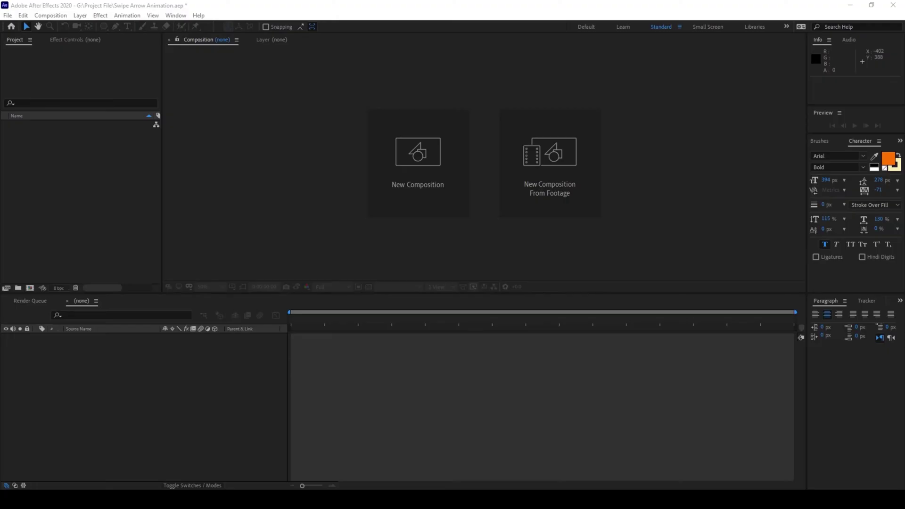
# Step: Start a new composition from the start panel, opening Composition Settings with the HDTV 1080 29.97 preset
pyautogui.click(413, 167)
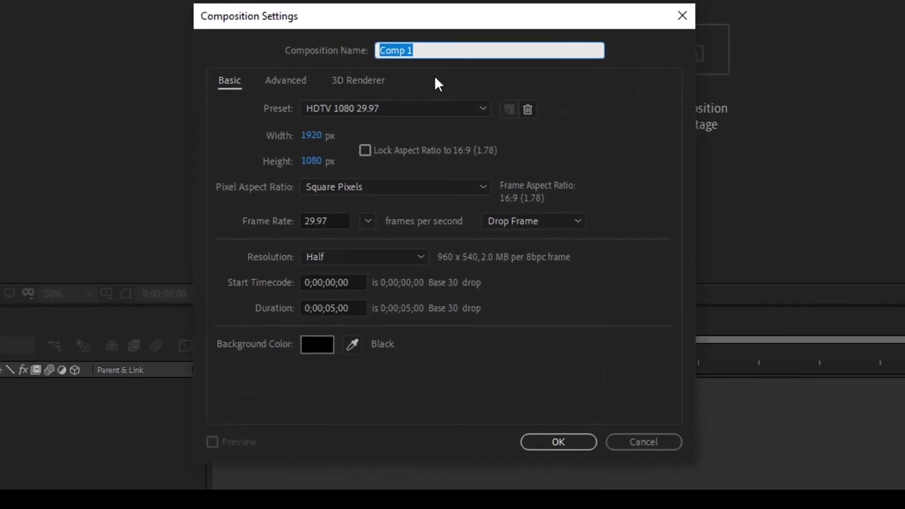
# Step: Name the composition 'Arrow Animation' and accept 1920×1080, 29.97 fps, 5 seconds, black background
pyautogui.write('Arrow Anima')
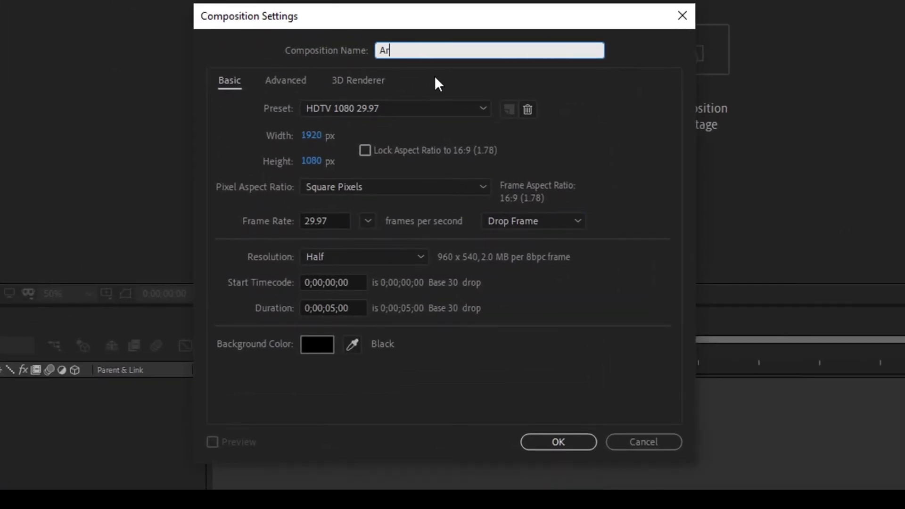
pyautogui.write('tion')
pyautogui.click(575, 443)
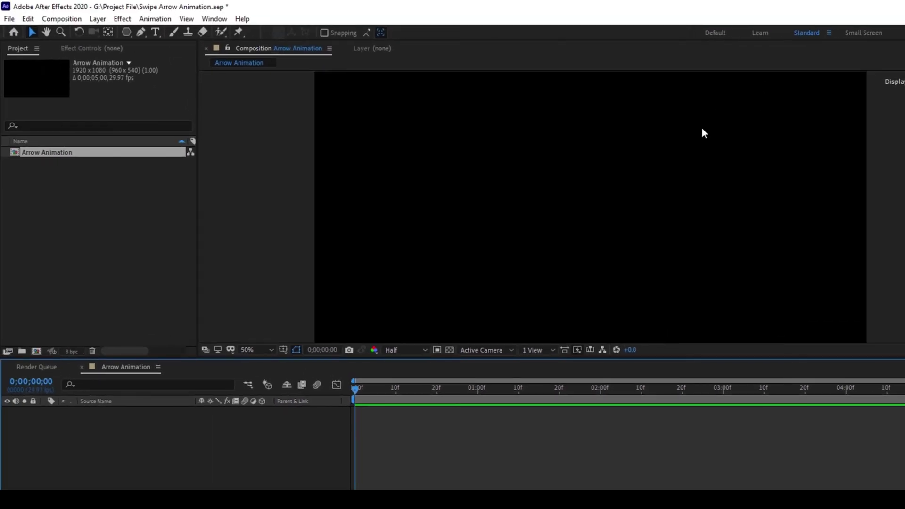
pyautogui.click(141, 32)
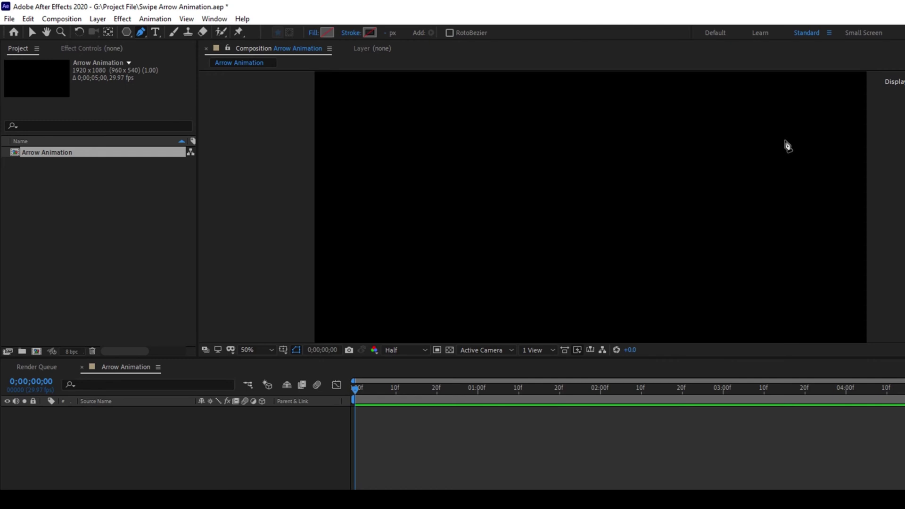
# Step: Draw a closed six-point, left-pointing chevron path near the right side of the composition
pyautogui.click(777, 137)
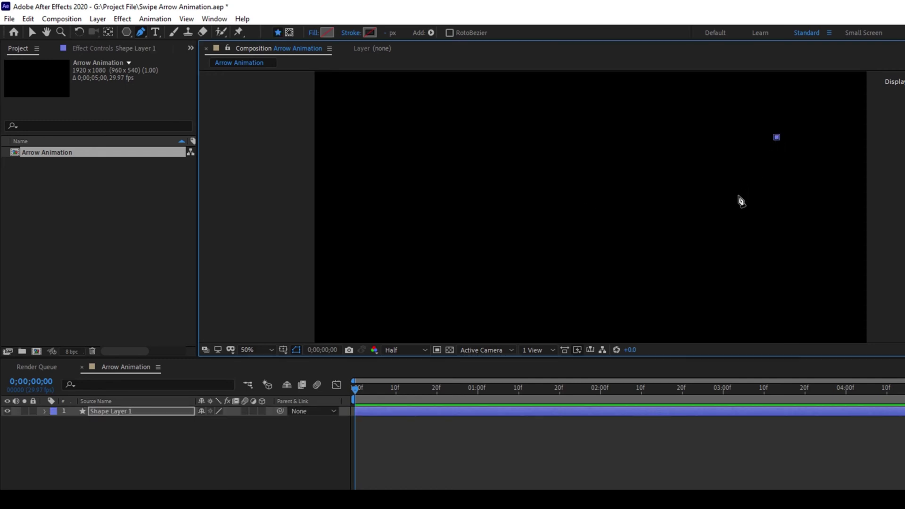
pyautogui.click(738, 196)
pyautogui.click(779, 247)
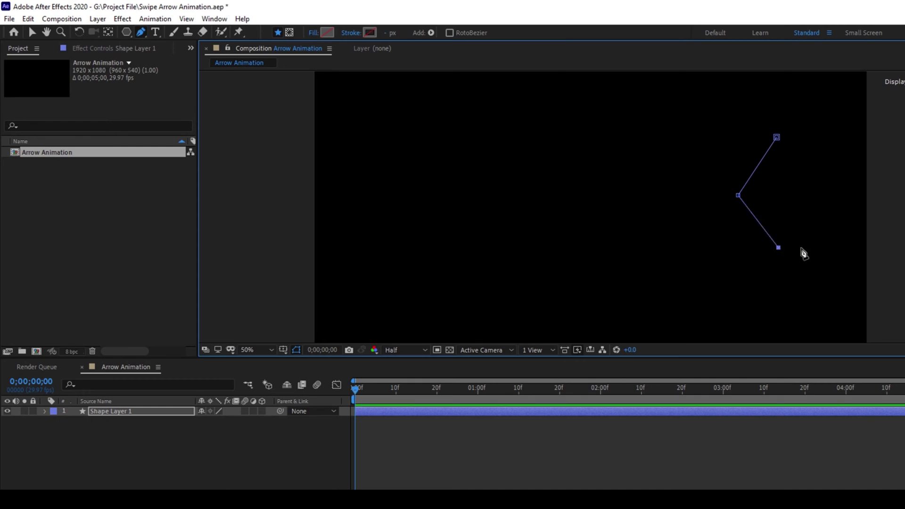
pyautogui.click(800, 247)
pyautogui.click(764, 196)
pyautogui.click(795, 136)
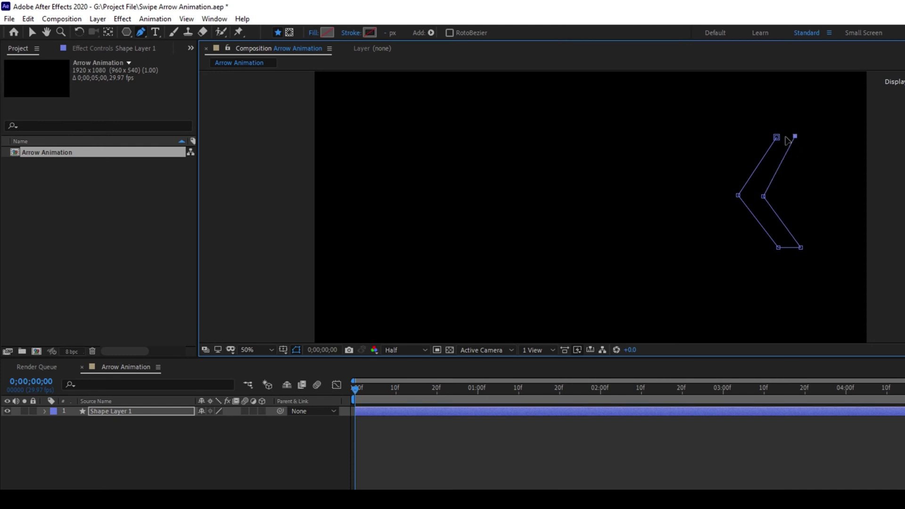
pyautogui.click(777, 141)
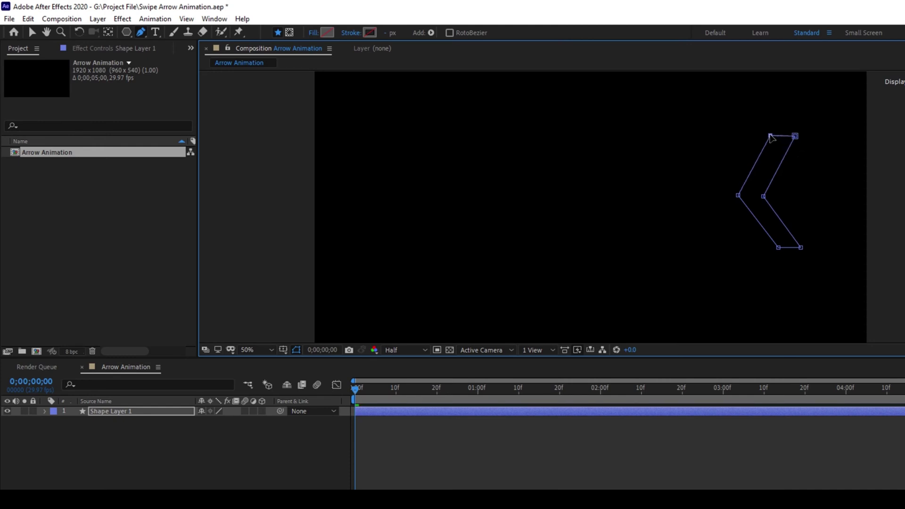
# Step: Nudge the chevron's top, inner and top-right corners into line
pyautogui.moveTo(770, 136); pyautogui.dragTo(770, 138)
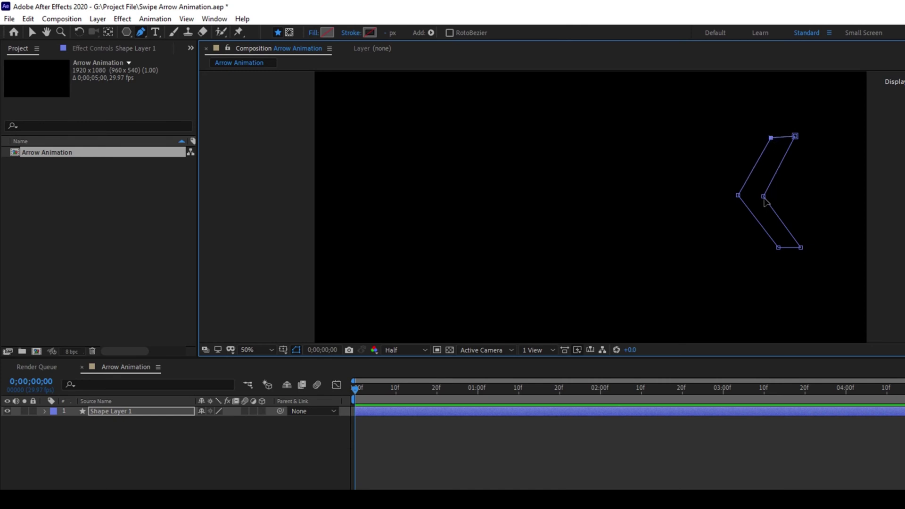
pyautogui.moveTo(763, 196); pyautogui.dragTo(764, 194)
pyautogui.moveTo(795, 139); pyautogui.dragTo(795, 139)
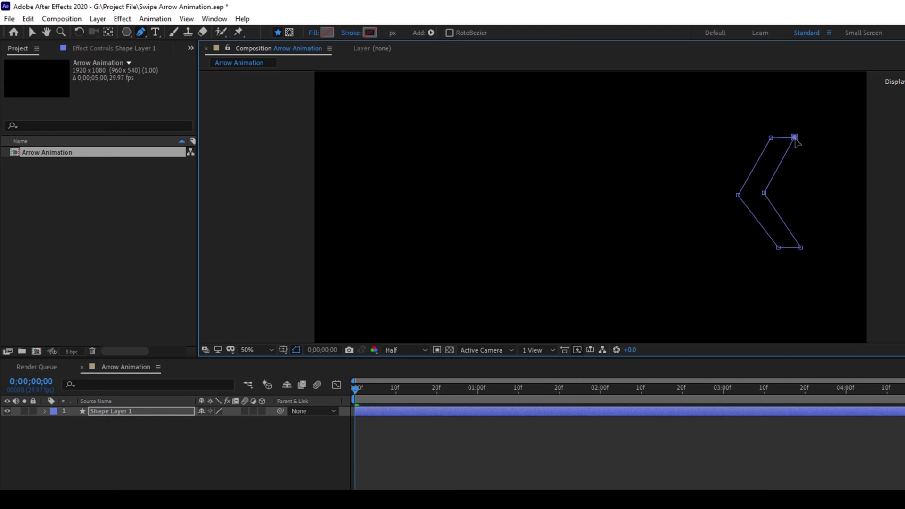
pyautogui.click(325, 31)
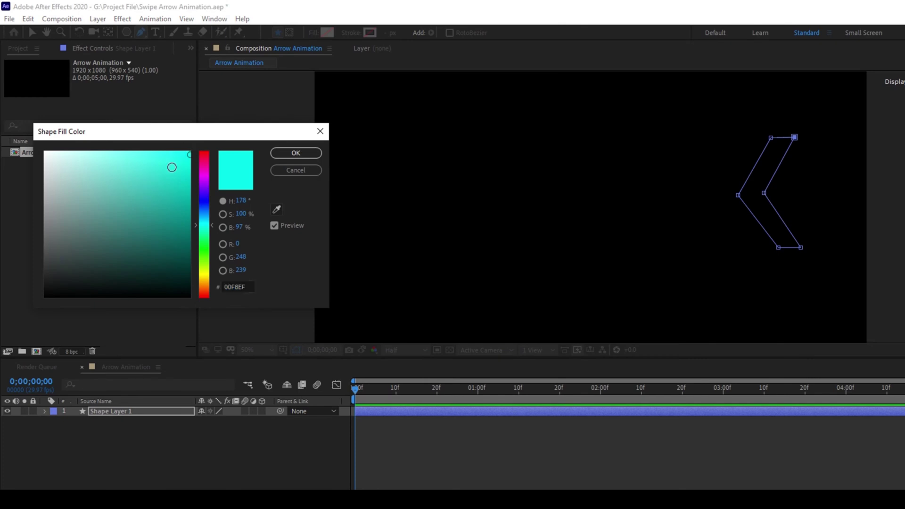
# Step: Fill the chevron with cyan 00F7EE and tweak its inner corner position
pyautogui.moveTo(172, 166); pyautogui.dragTo(204, 155)
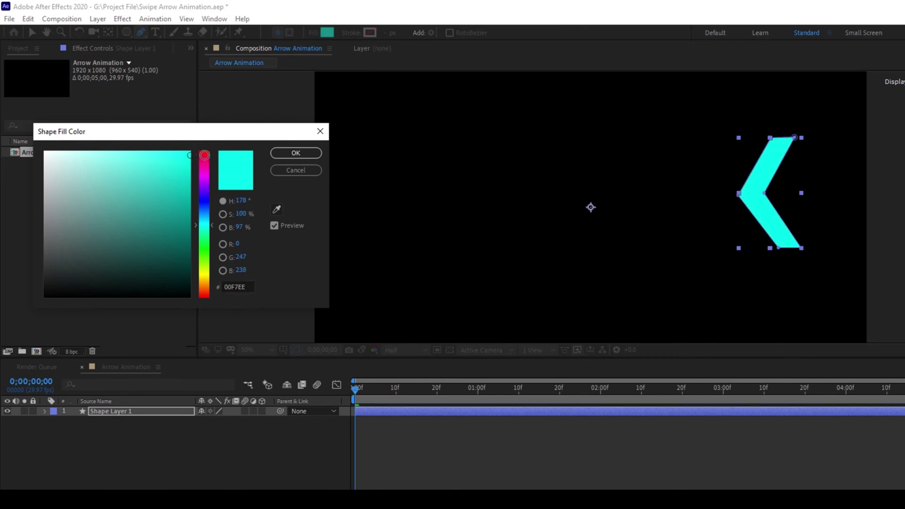
pyautogui.click(295, 154)
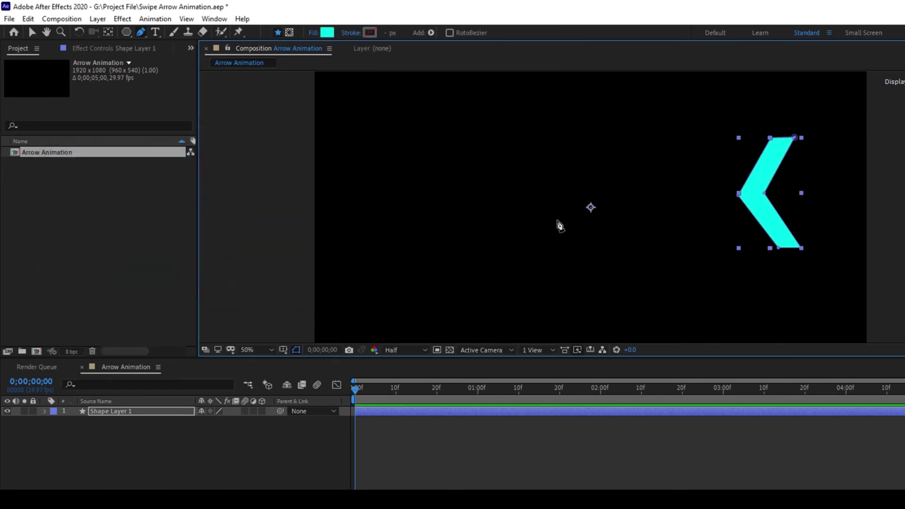
pyautogui.click(777, 253)
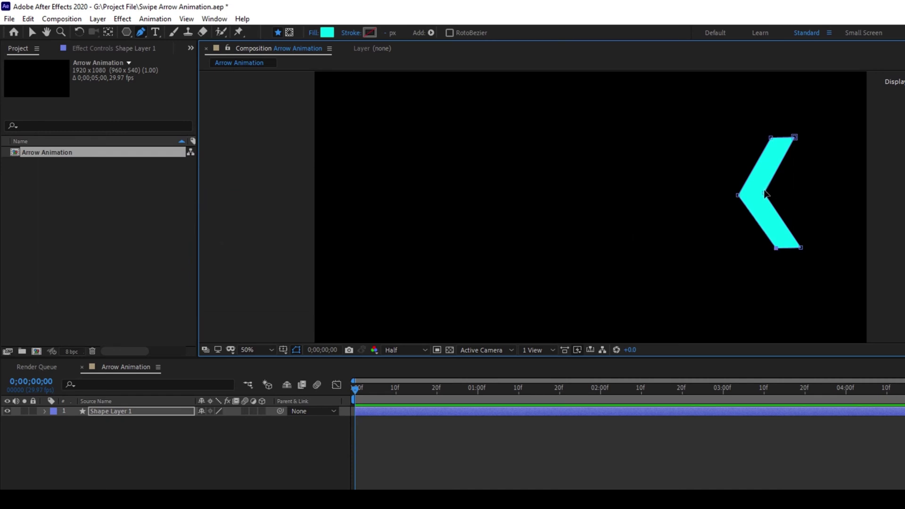
pyautogui.moveTo(764, 194); pyautogui.dragTo(764, 197)
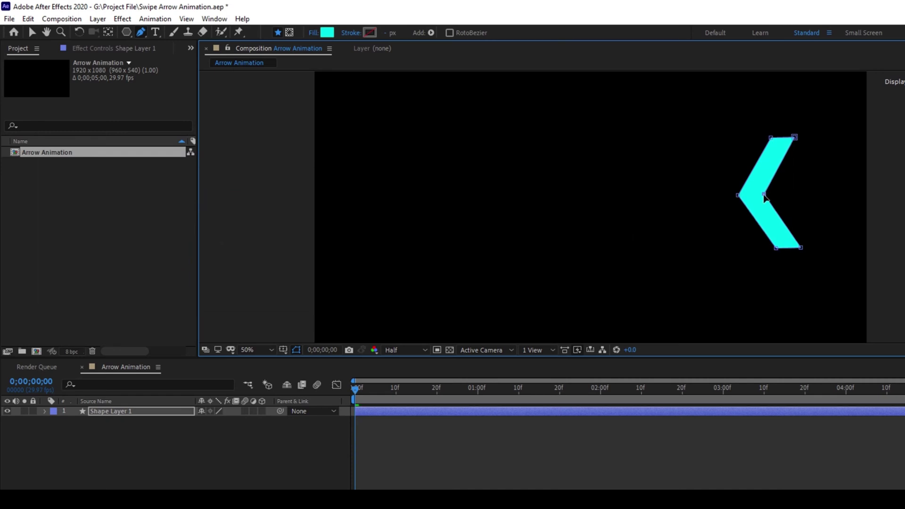
# Step: Keyframe Shape Layer 1's Opacity: 100% at 0f, 0% at 1:00, held at 0% at 1:12
pyautogui.click(44, 412)
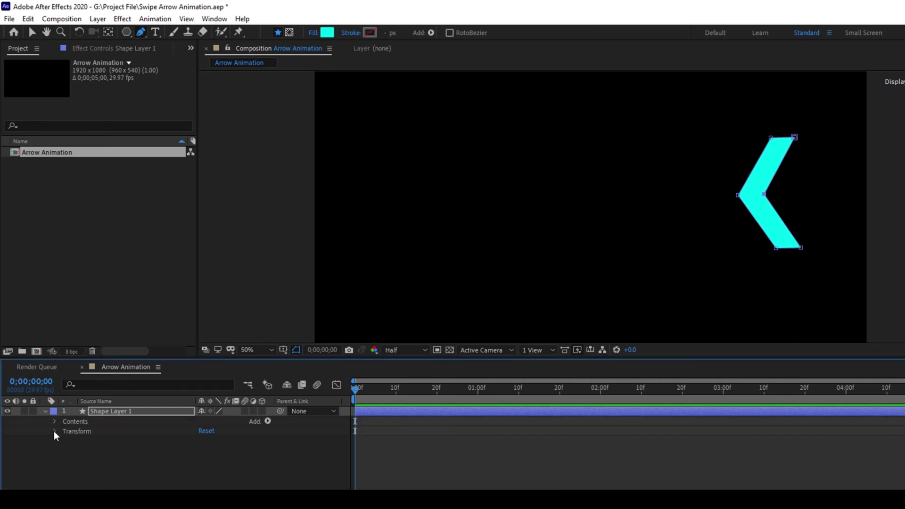
pyautogui.click(55, 431)
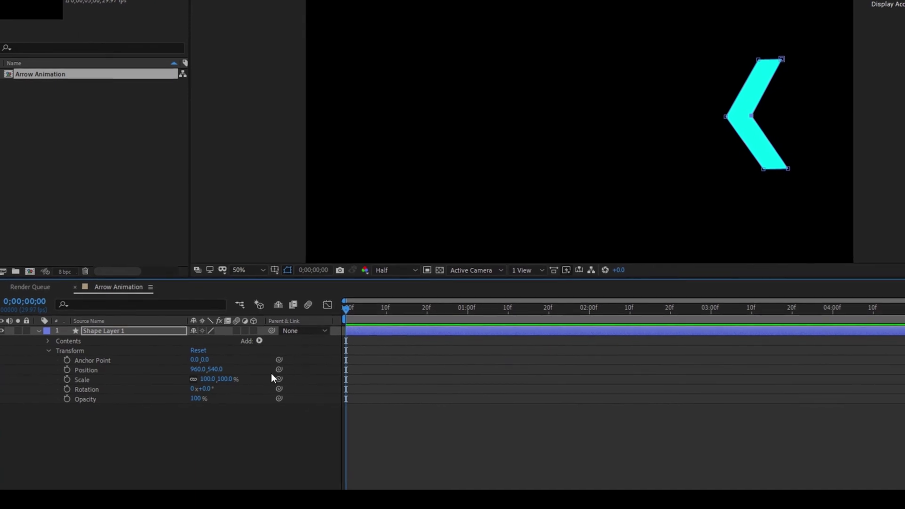
pyautogui.click(66, 400)
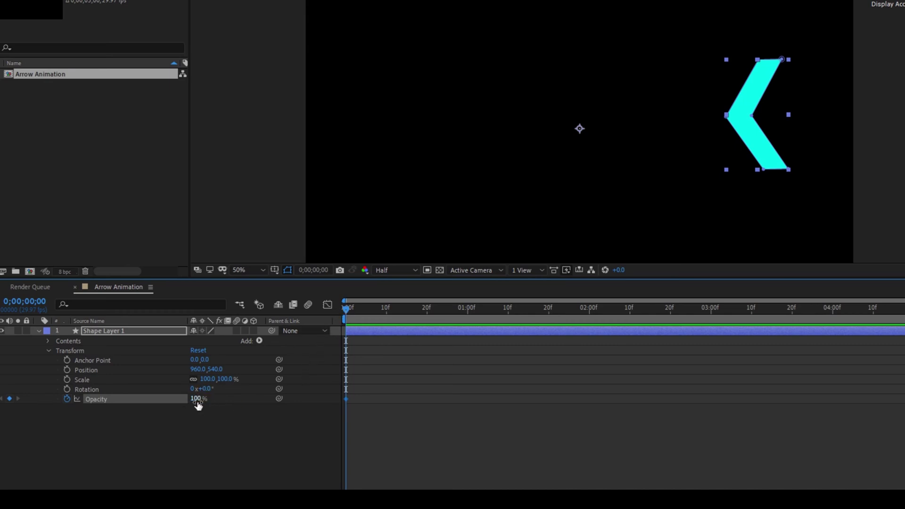
pyautogui.moveTo(345, 309); pyautogui.dragTo(468, 311)
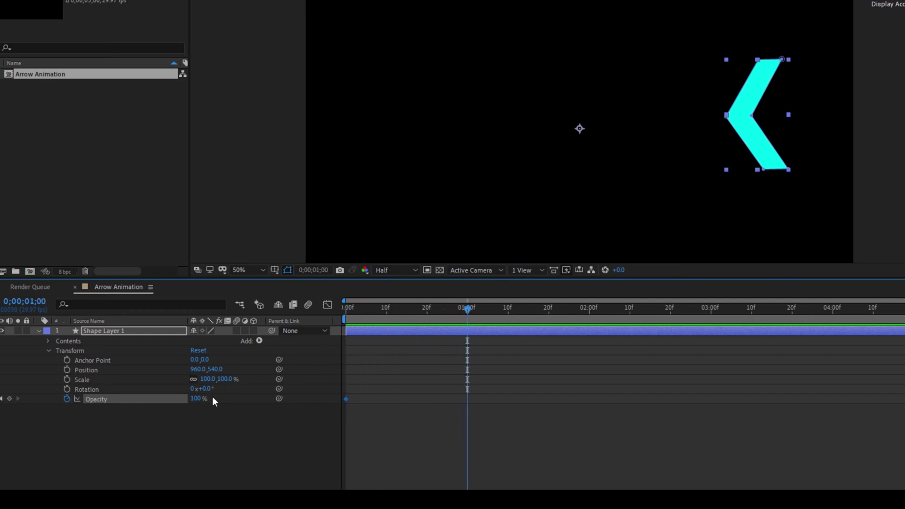
pyautogui.moveTo(192, 402); pyautogui.dragTo(44, 436)
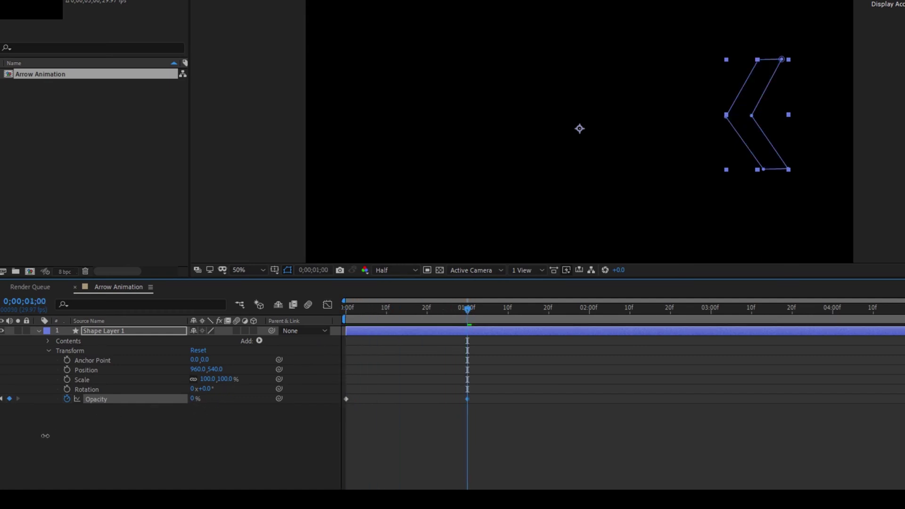
pyautogui.click(516, 307)
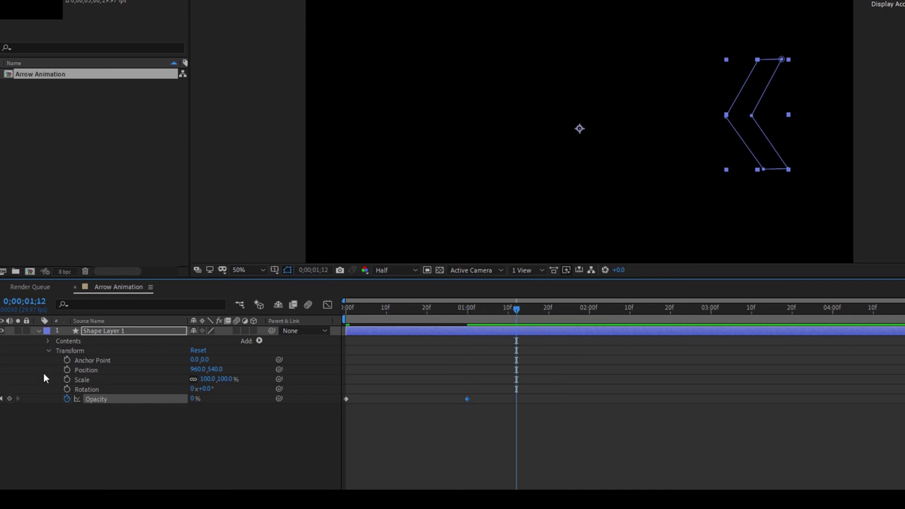
pyautogui.click(9, 398)
pyautogui.moveTo(544, 426); pyautogui.dragTo(344, 381)
# Step: Apply Easy Ease to the three Opacity keyframes via Keyframe Assistant
pyautogui.rightClick(345, 398)
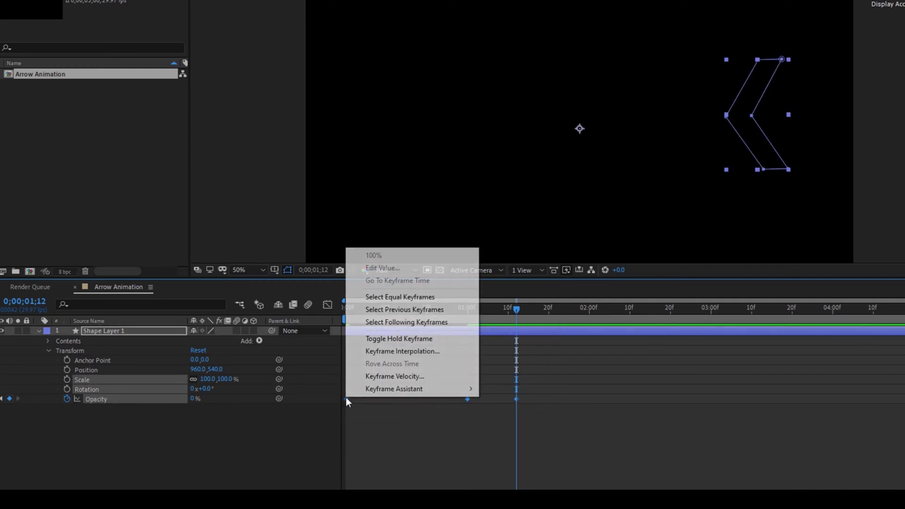
pyautogui.moveTo(368, 389)
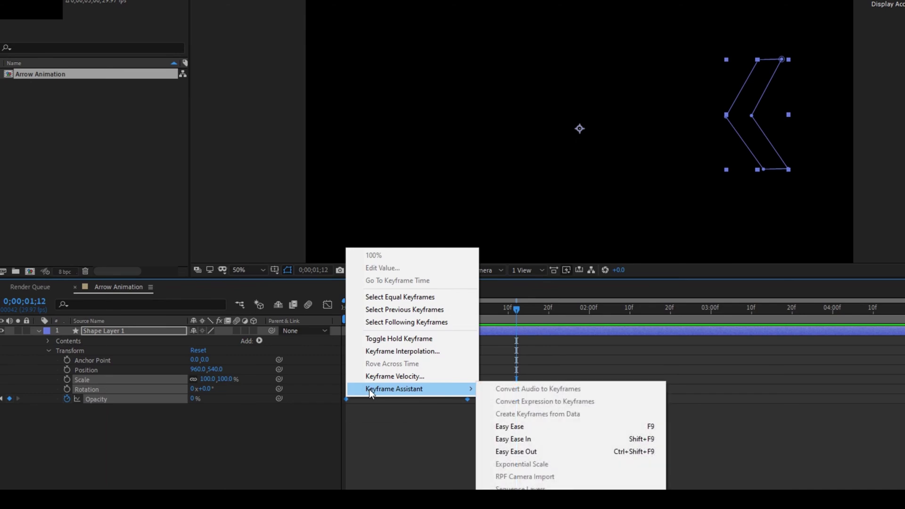
pyautogui.click(508, 428)
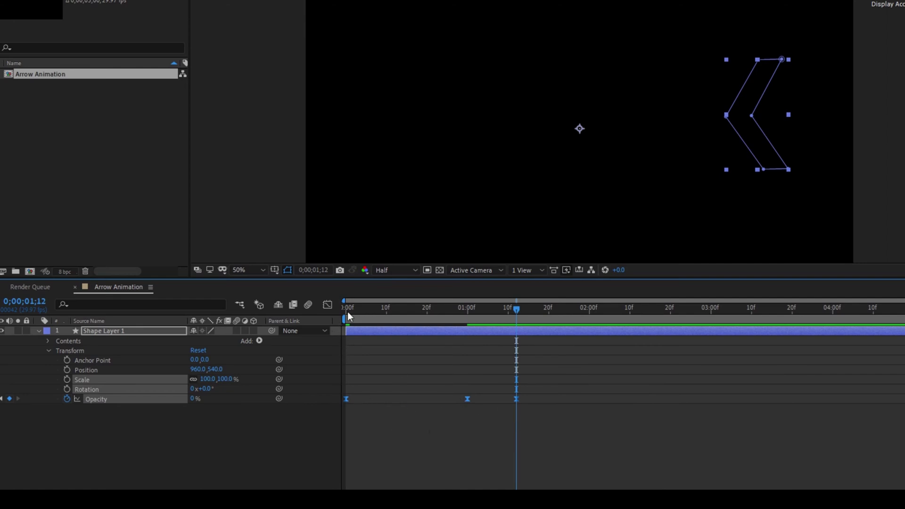
# Step: Preview the eased opacity fade from the first frame
pyautogui.moveTo(347, 312); pyautogui.dragTo(338, 315)
pyautogui.press('space')
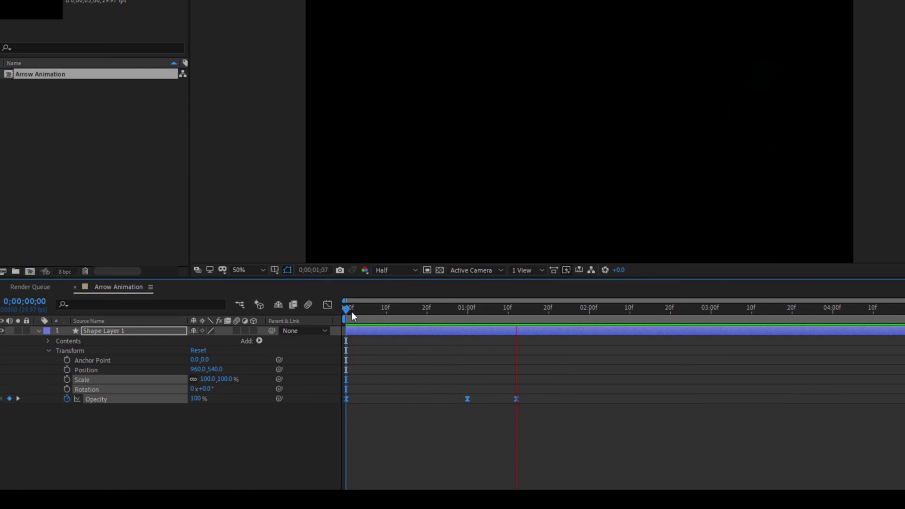
pyautogui.press('space')
# Step: Add a loopOut() expression to Shape Layer 1's Opacity property
pyautogui.click(80, 411)
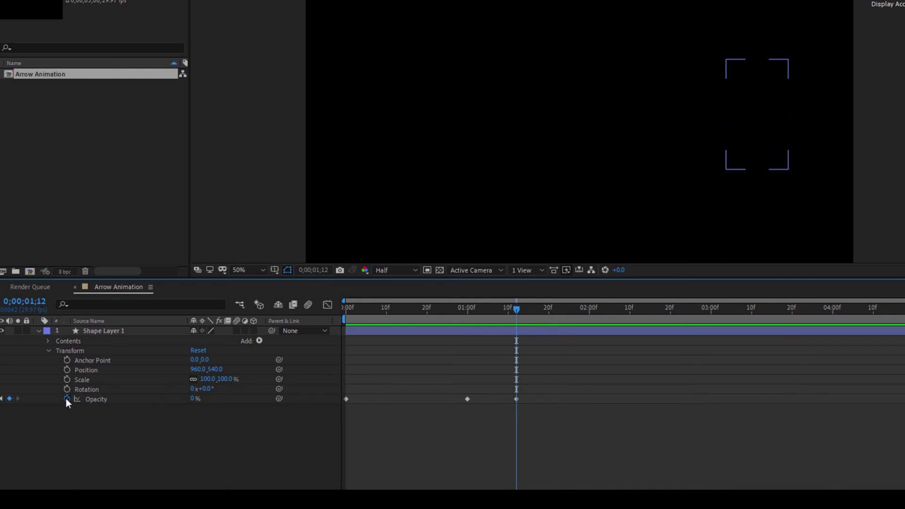
pyautogui.keyDown('alt'); pyautogui.click(66, 399); pyautogui.keyUp('alt')
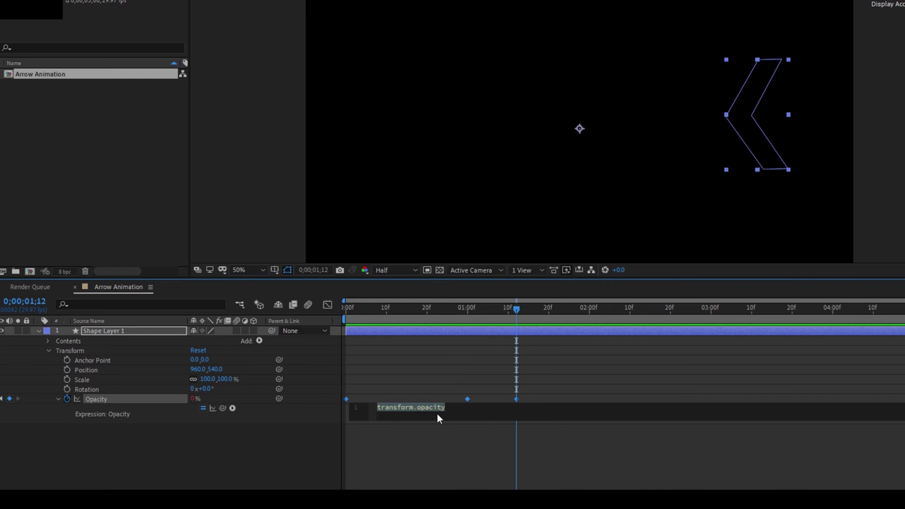
pyautogui.write('loop')
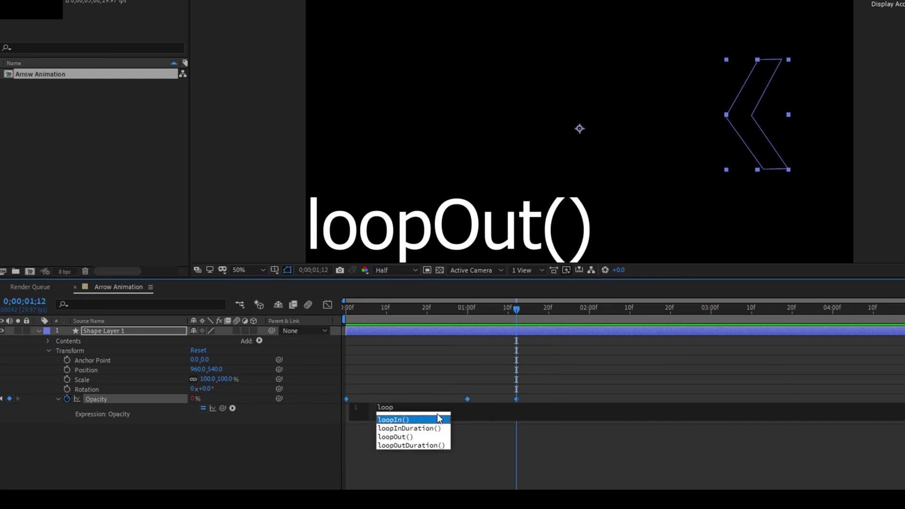
pyautogui.click(401, 438)
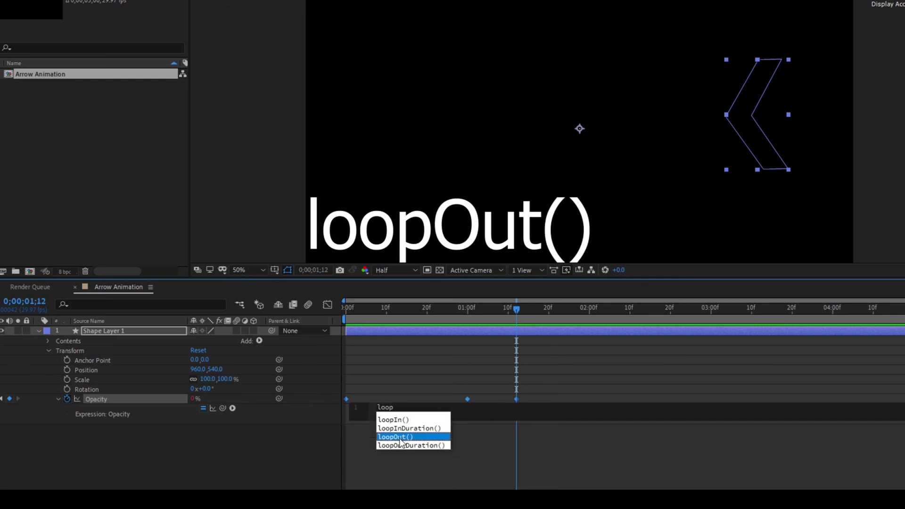
pyautogui.click(399, 438)
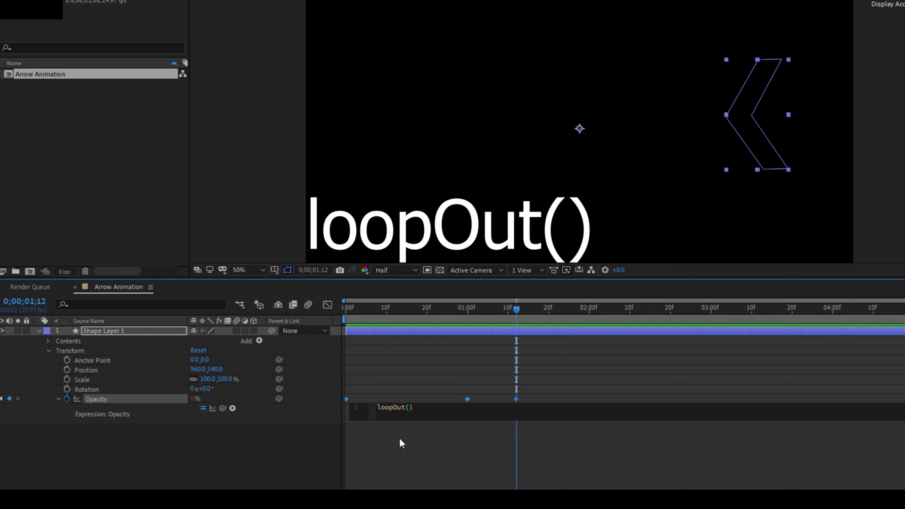
pyautogui.click(430, 444)
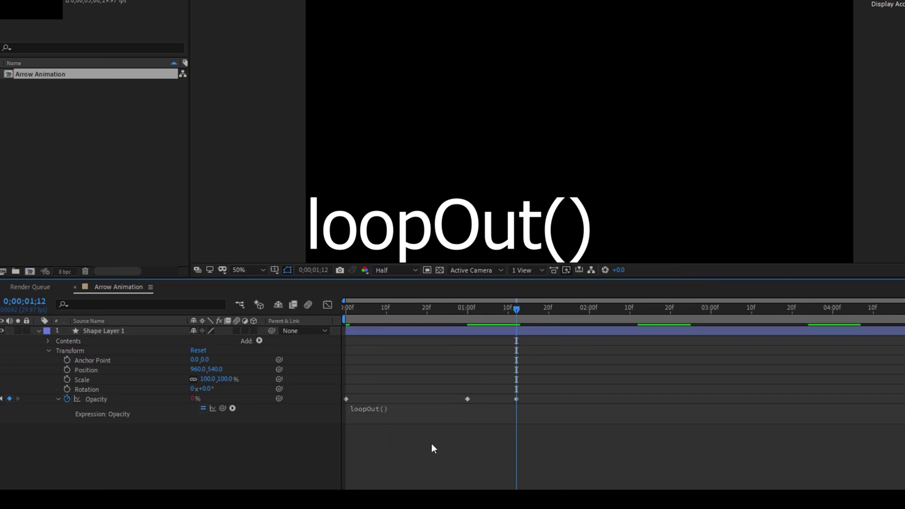
# Step: Preview the repeating opacity fade from the first frame
pyautogui.click(343, 310)
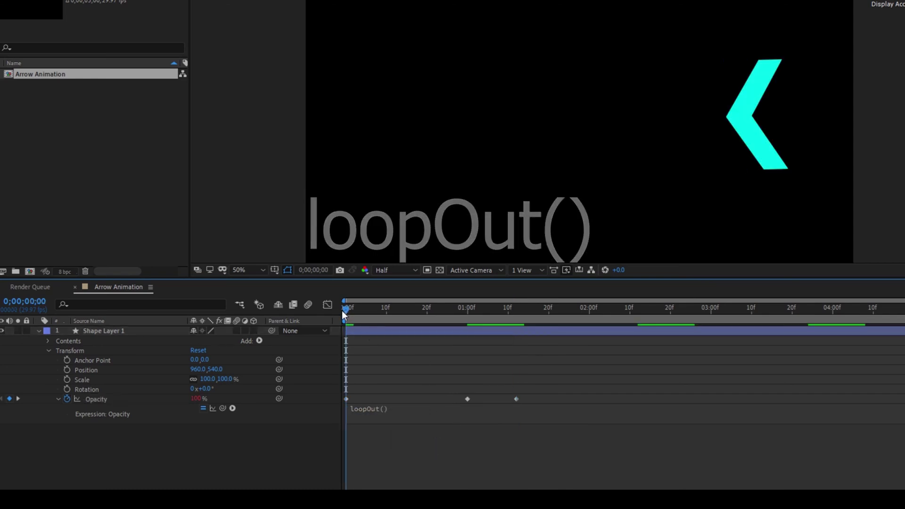
pyautogui.press('space')
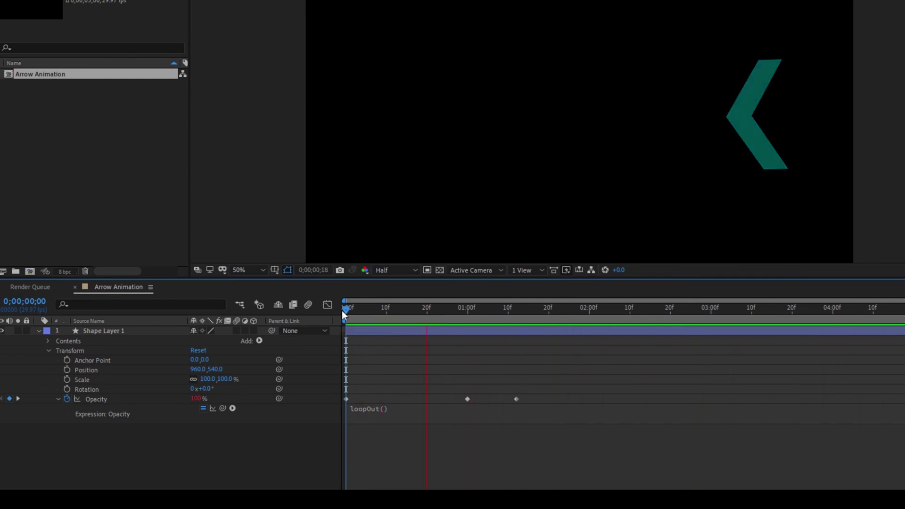
pyautogui.click(354, 331)
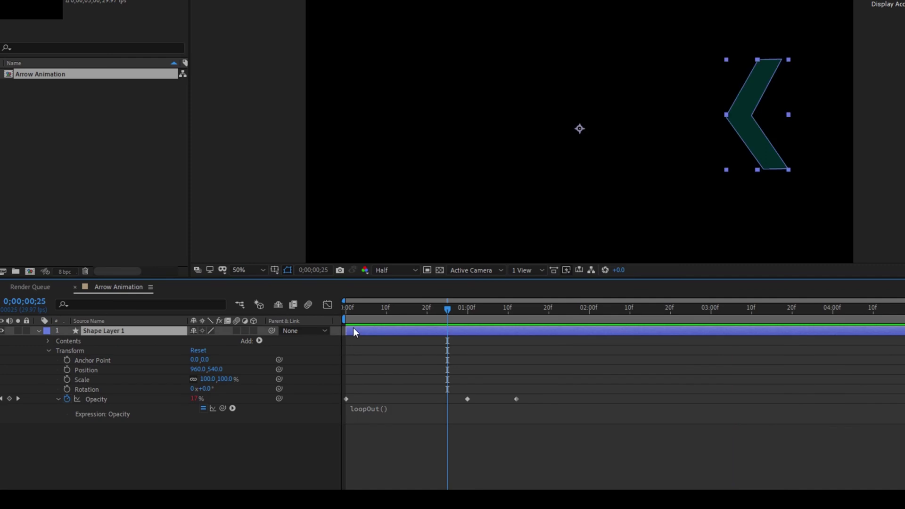
# Step: Duplicate the arrow layer and move the copy left and slightly up as the second chevron
pyautogui.hotkey('ctrl', 'd')
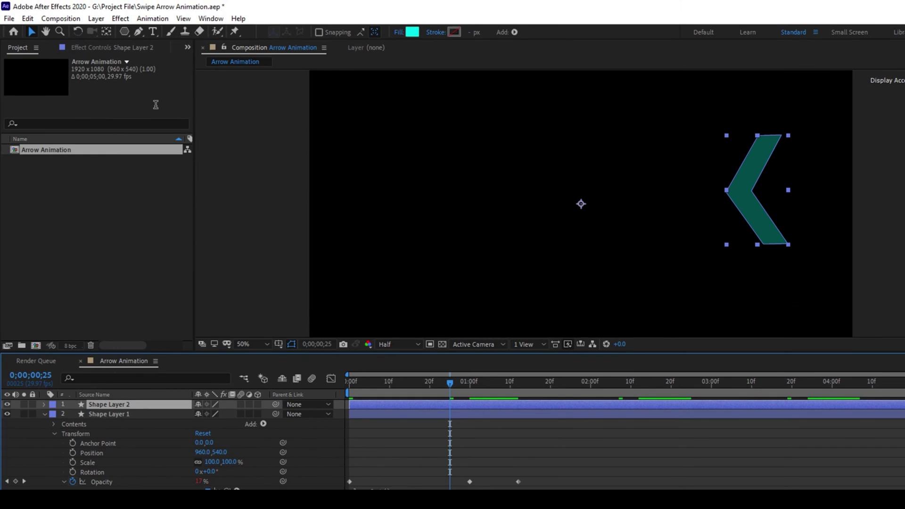
pyautogui.click(29, 19)
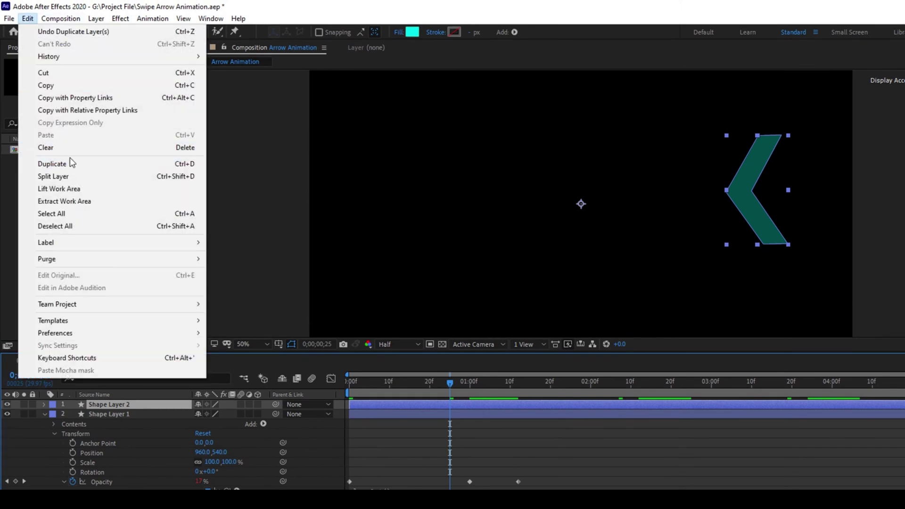
pyautogui.click(402, 408)
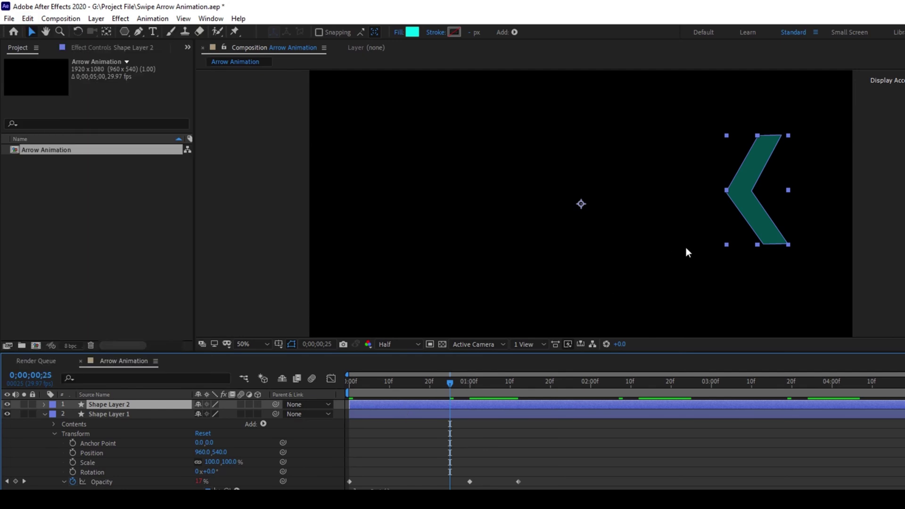
pyautogui.click(349, 393)
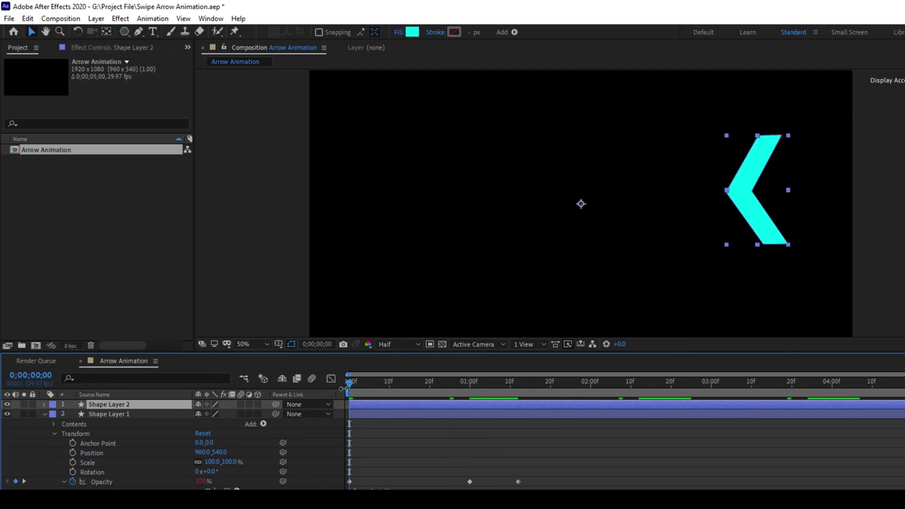
pyautogui.moveTo(734, 205); pyautogui.dragTo(696, 200)
pyautogui.hotkey('shift', 'Up')
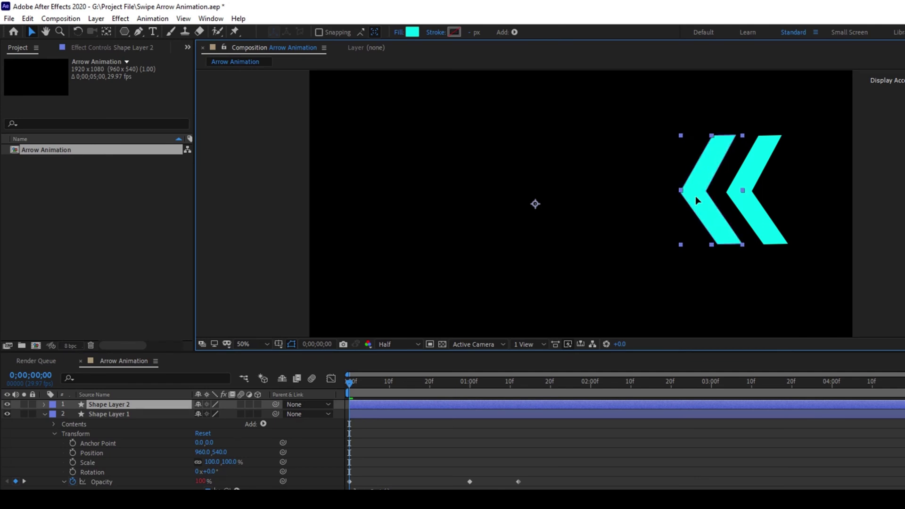
# Step: Duplicate into third, fourth and fifth chevrons, placing each further left in the row
pyautogui.hotkey('ctrl', 'd')
pyautogui.moveTo(696, 198); pyautogui.dragTo(601, 197)
pyautogui.hotkey('ctrl', 'd')
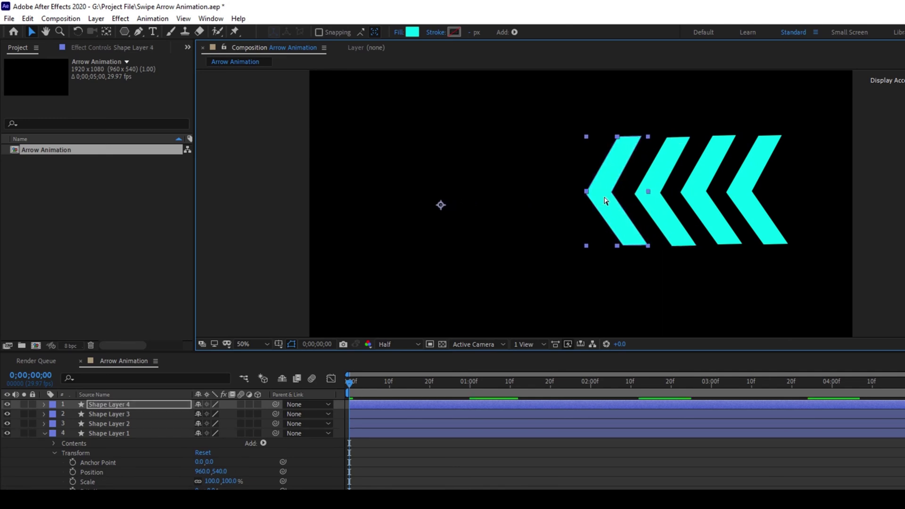
pyautogui.hotkey('ctrl', 'd')
pyautogui.moveTo(601, 197)
pyautogui.mouseDown()
pyautogui.moveTo(562, 193)
pyautogui.moveTo(558, 201)
pyautogui.mouseUp()
pyautogui.press('Return')
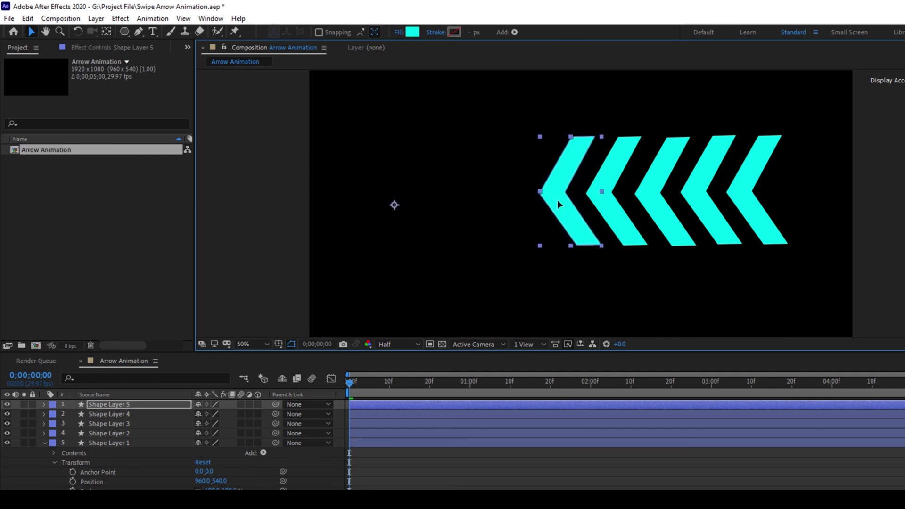
# Step: Shift Shape Layers 2–5 to start a few frames later each, then preview the swipe
pyautogui.click(367, 471)
pyautogui.click(360, 435)
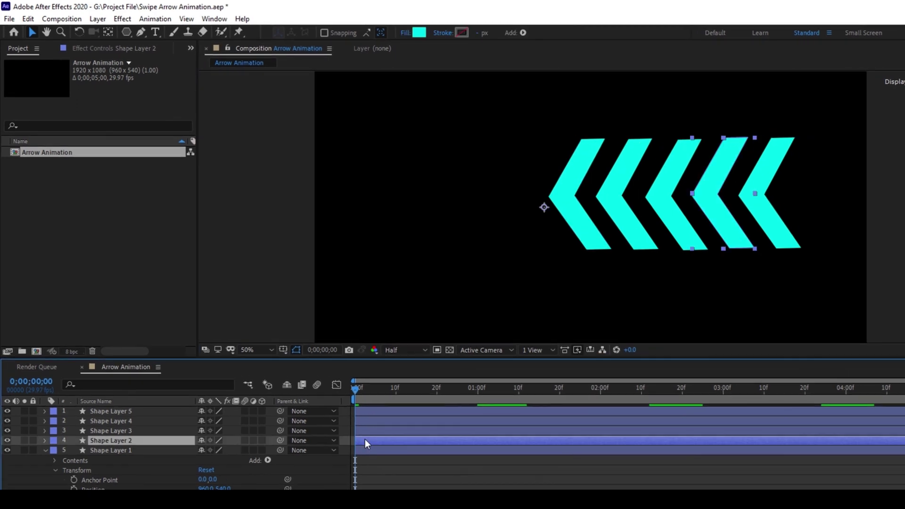
pyautogui.moveTo(365, 439); pyautogui.dragTo(434, 415)
pyautogui.click(375, 462)
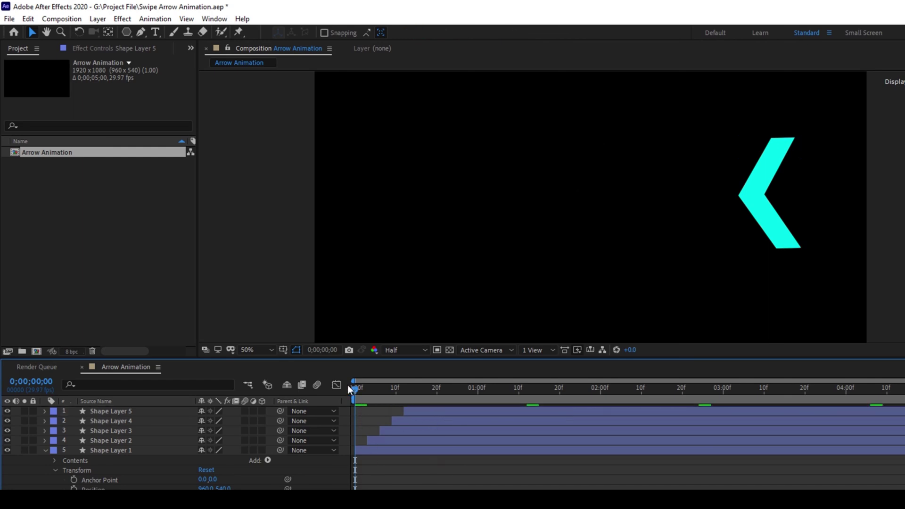
pyautogui.press('space')
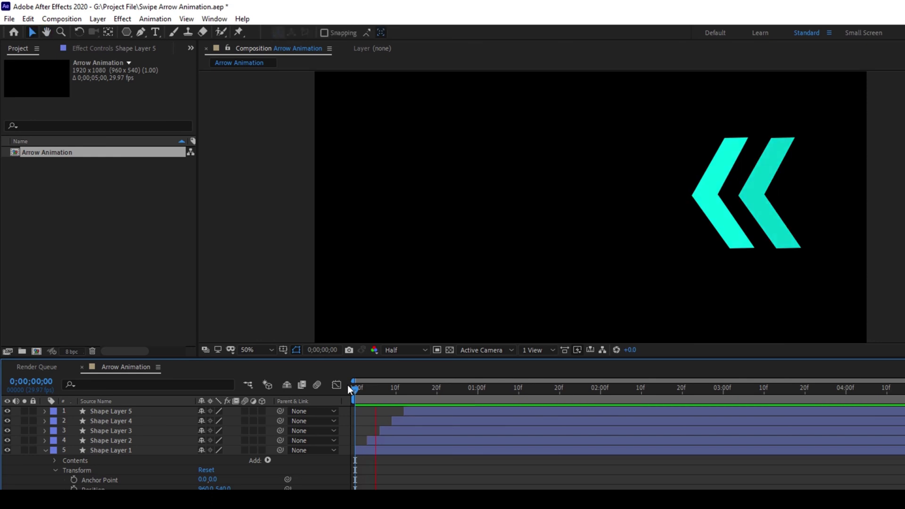